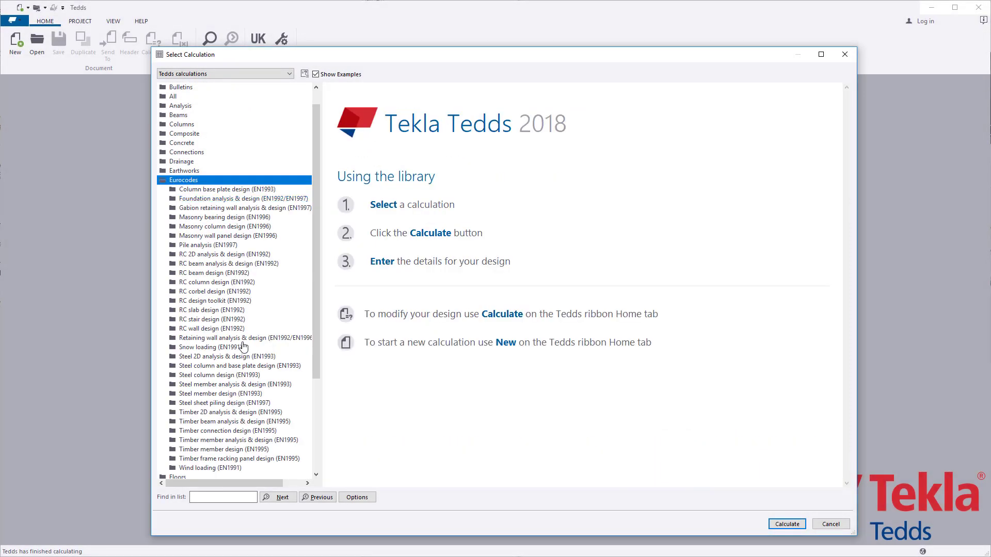
Expand Snow loading (EN1991), select the calculation and scroll through its description
left_click(244, 349)
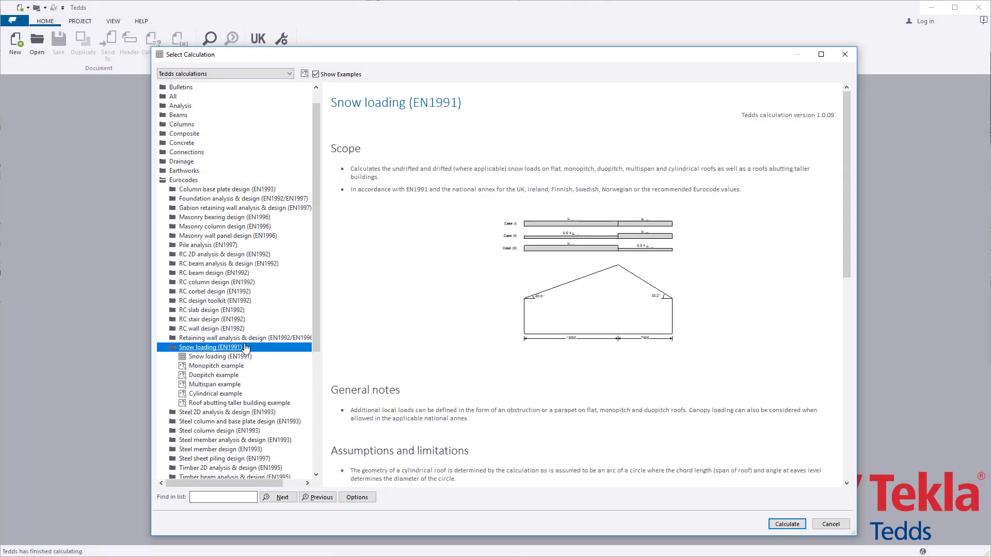
left_click(245, 357)
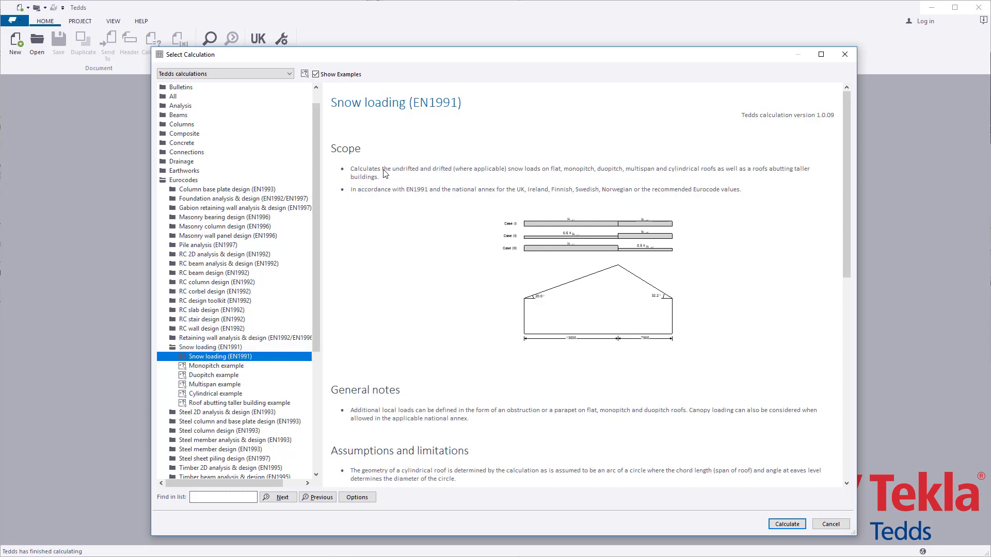
left_click(395, 154)
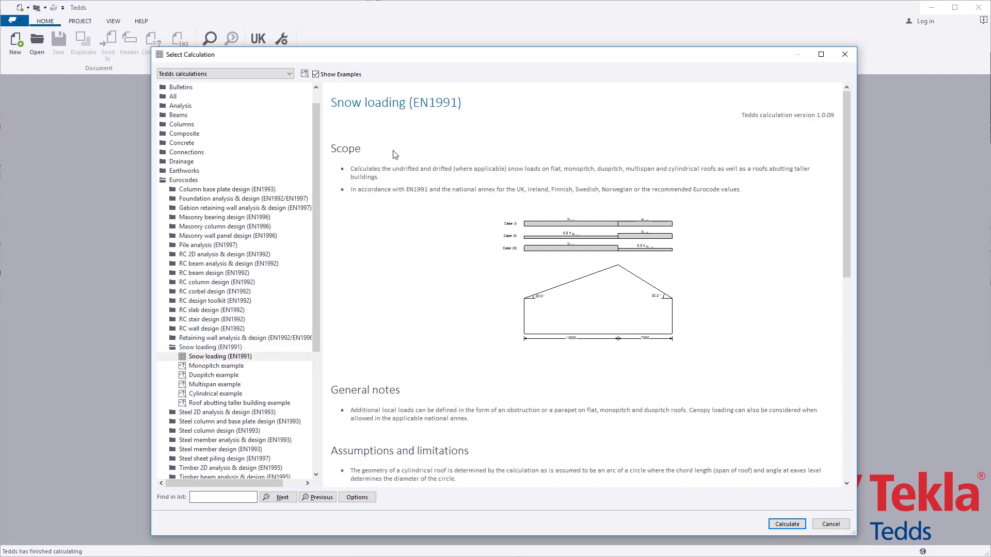
scroll(395, 155, "down", 3)
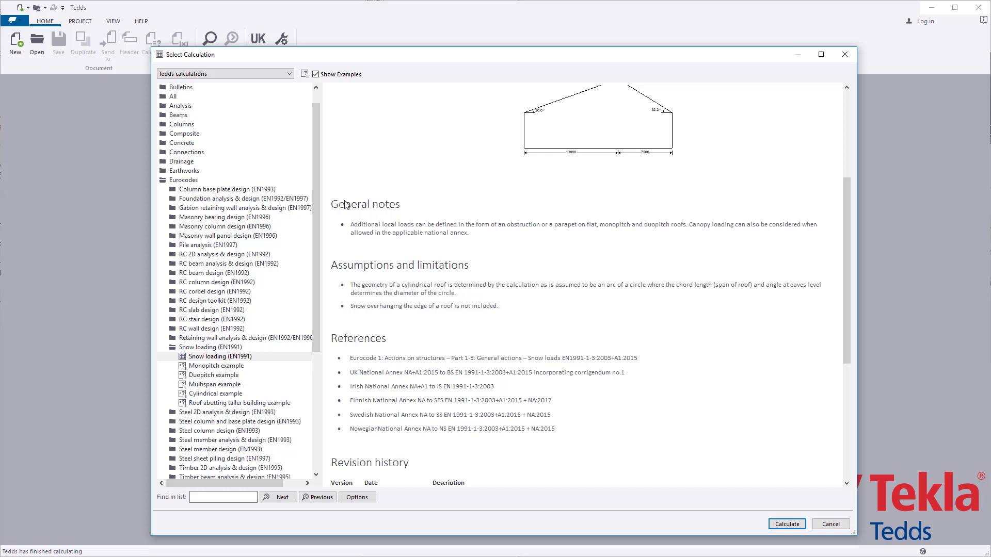
Preview the monopitch, duopitch, multispan, cylindrical and abutting-roof examples, then reselect the calculation
left_click(238, 368)
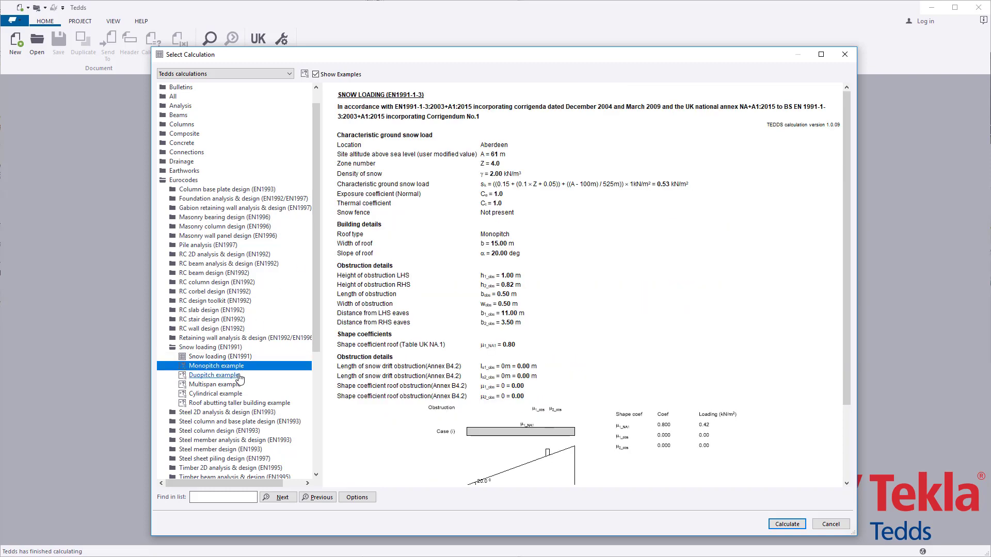
left_click(239, 377)
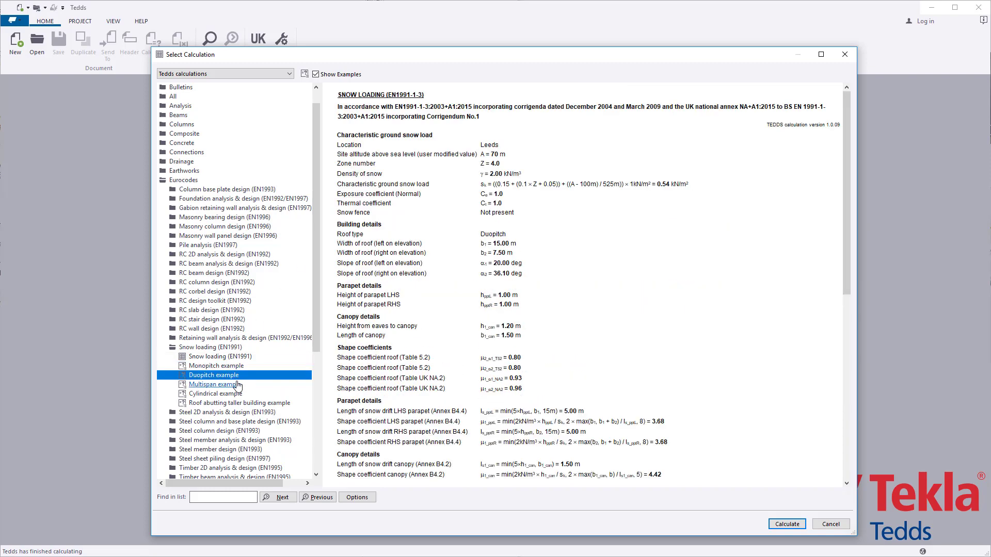
left_click(237, 385)
left_click(237, 394)
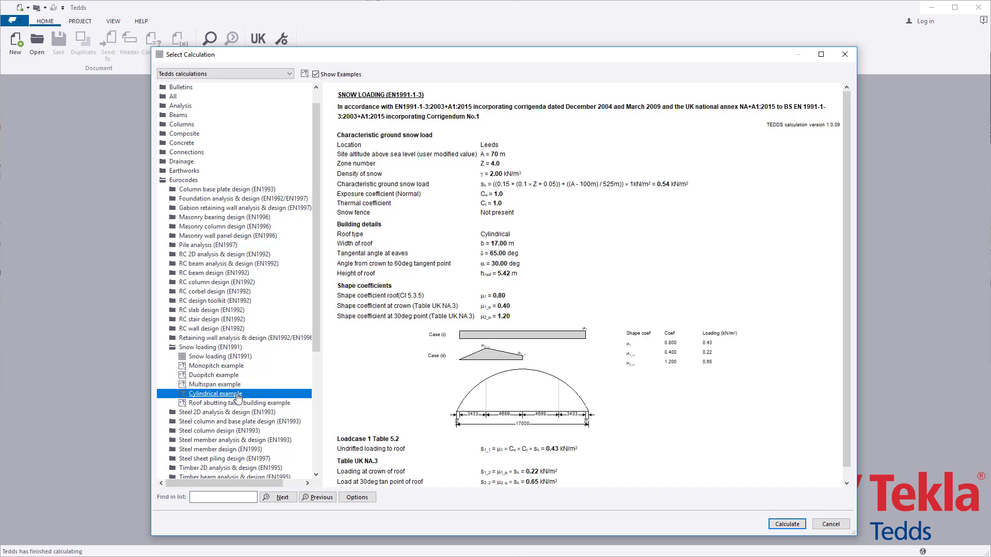
left_click(253, 404)
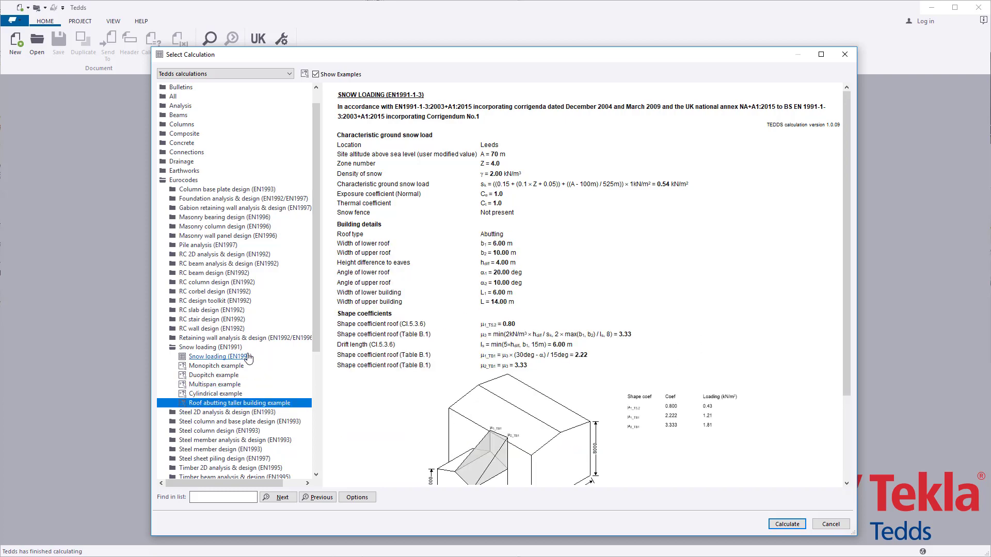
left_click(248, 357)
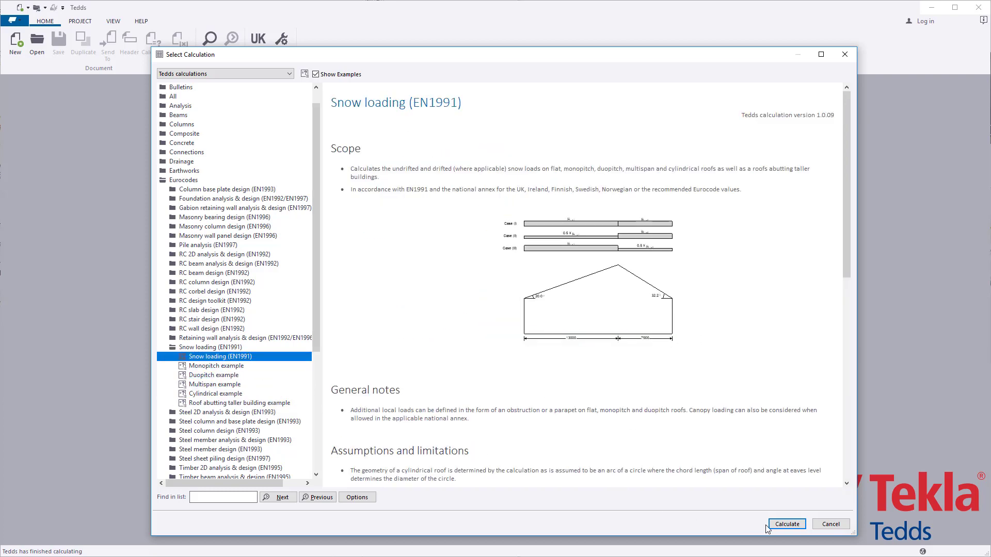
Start the snow loading calculation and confirm United Kingdom as the national annex in Design options
left_click(795, 527)
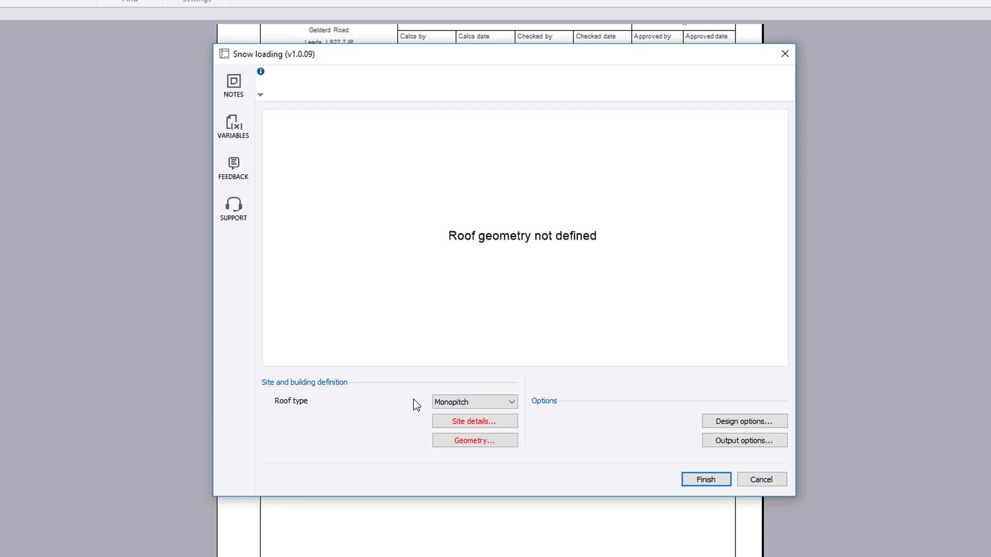
left_click(780, 422)
left_click(677, 289)
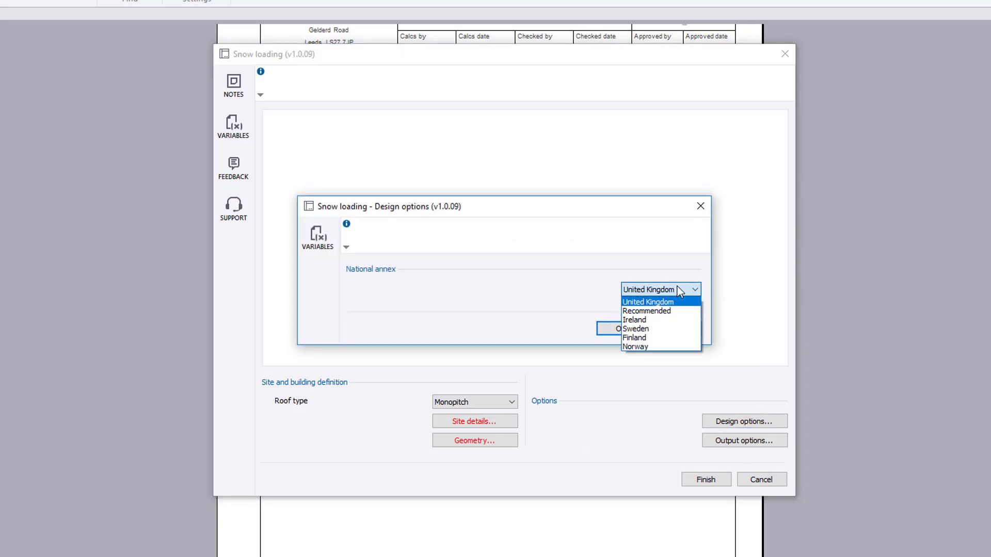
left_click(677, 289)
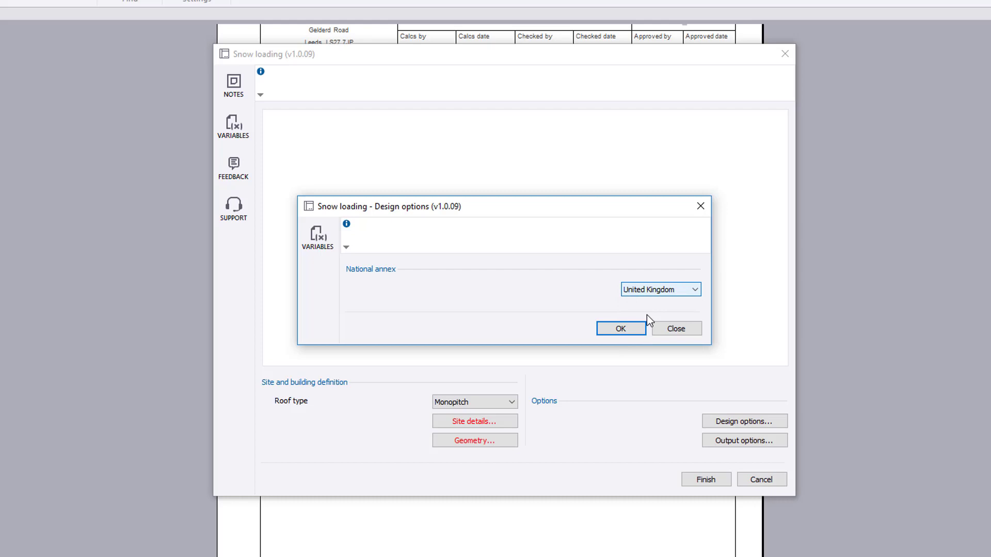
left_click(635, 330)
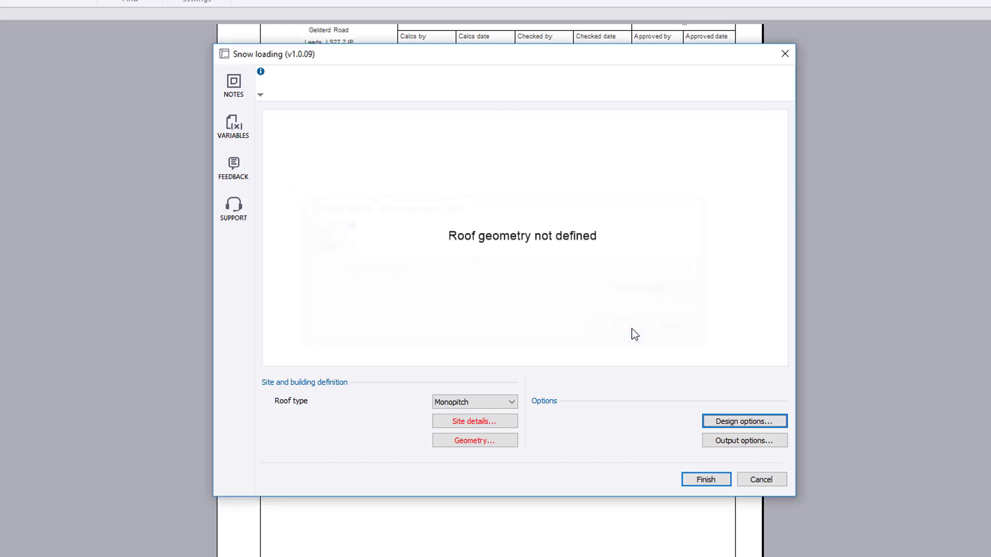
Change the roof type to Flat
left_click(503, 405)
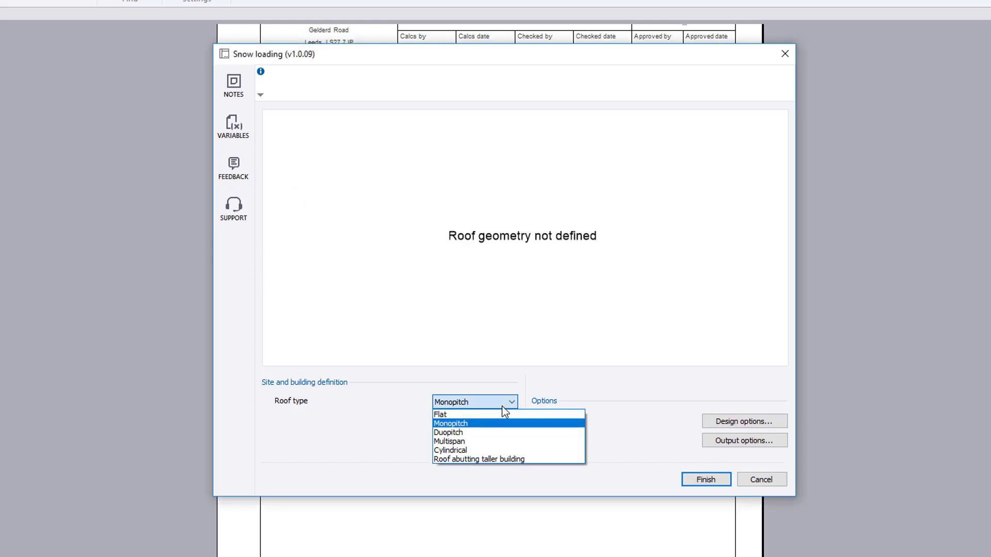
key("Up")
left_click(502, 406)
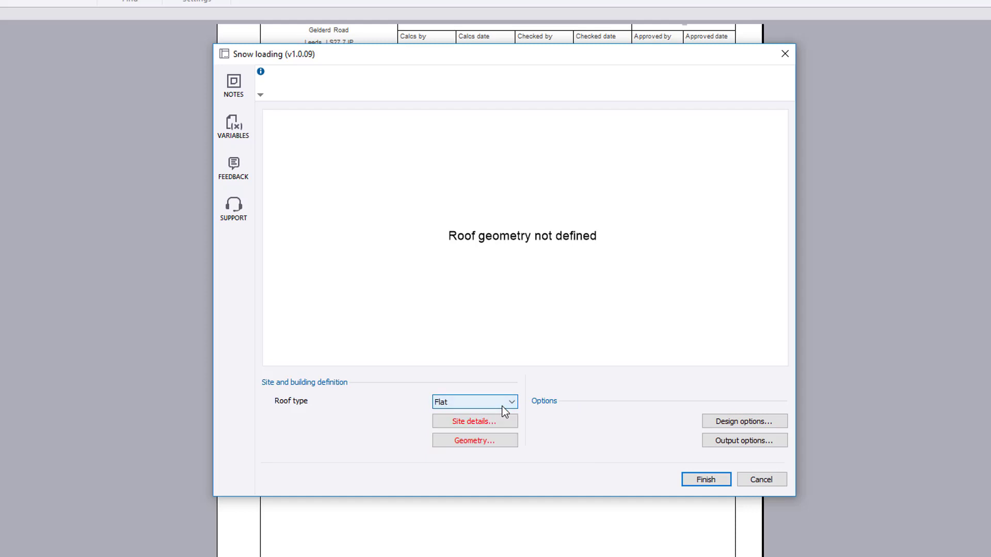
Set the site details to Leeds, keeping snow zone 4
left_click(501, 421)
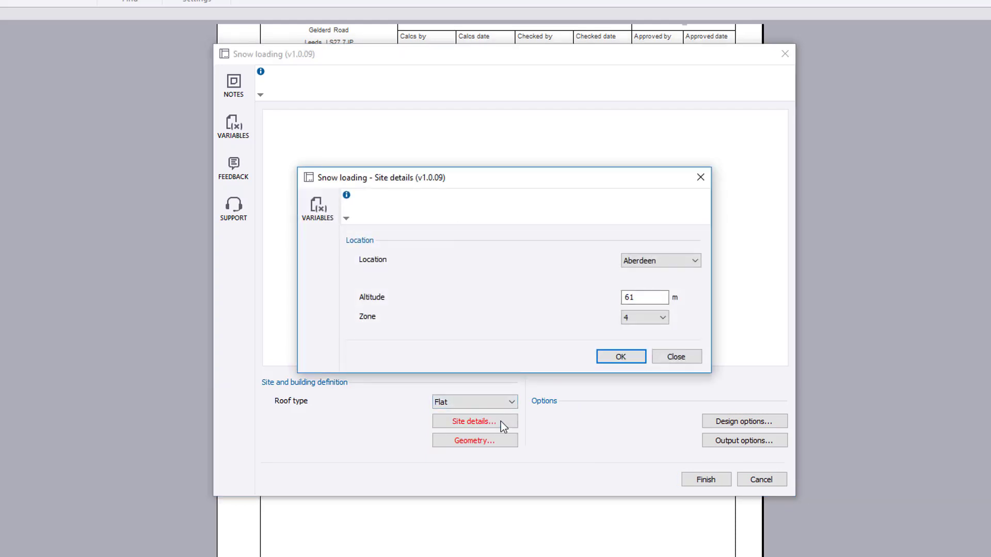
left_click(690, 260)
key("l")
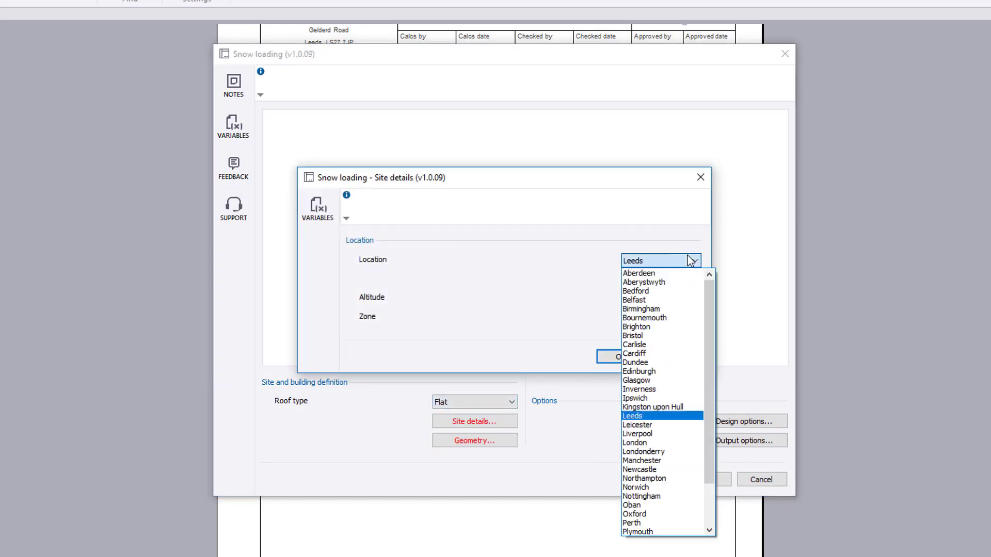
key("Return")
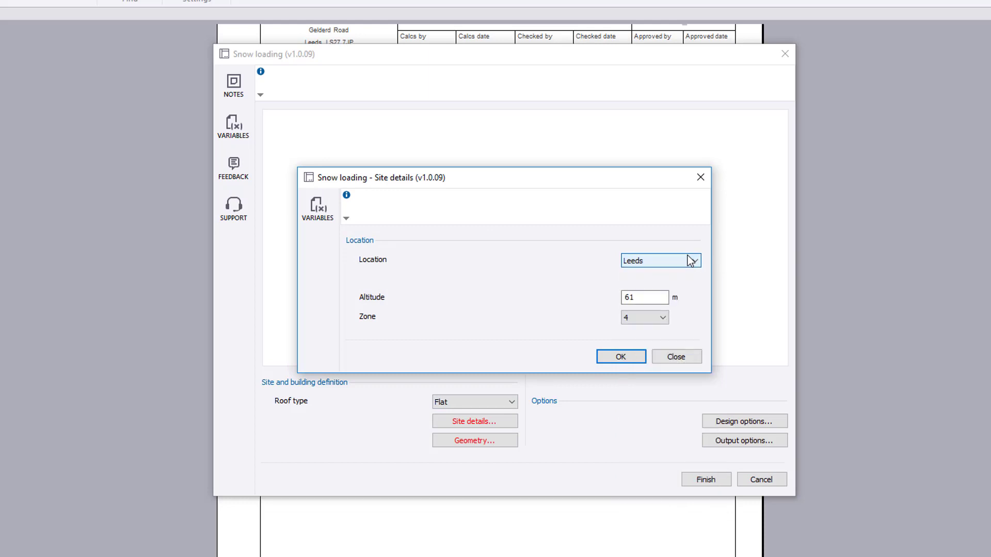
left_click(665, 320)
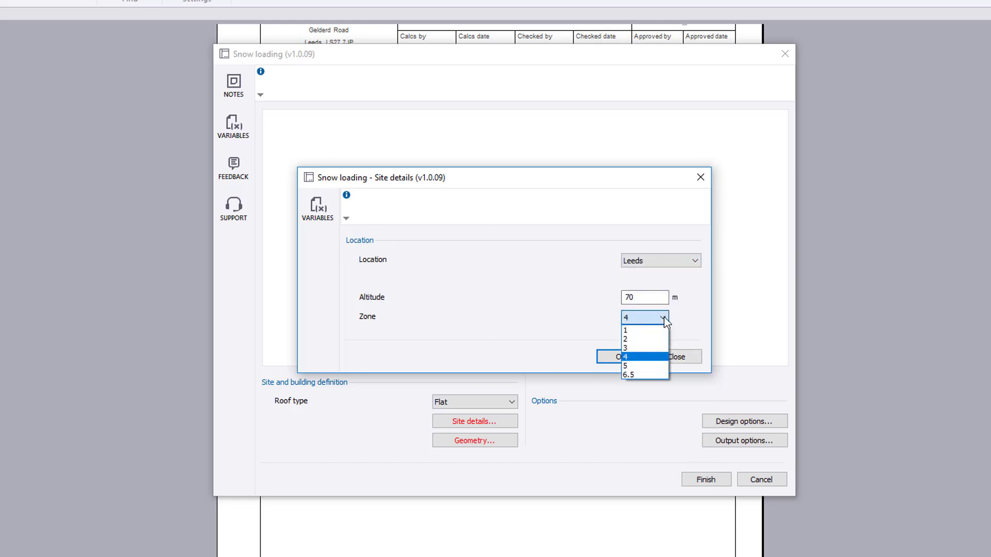
left_click(665, 319)
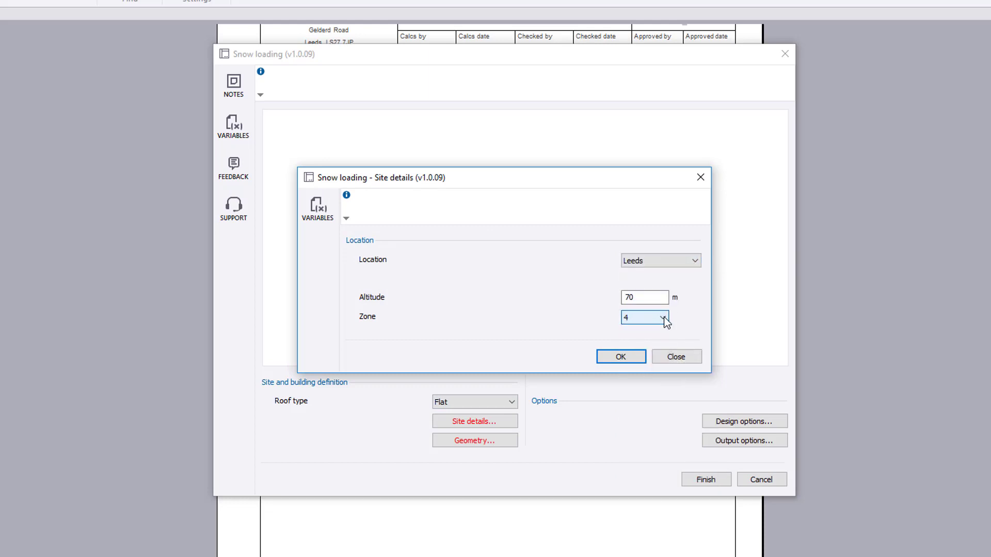
left_click(634, 357)
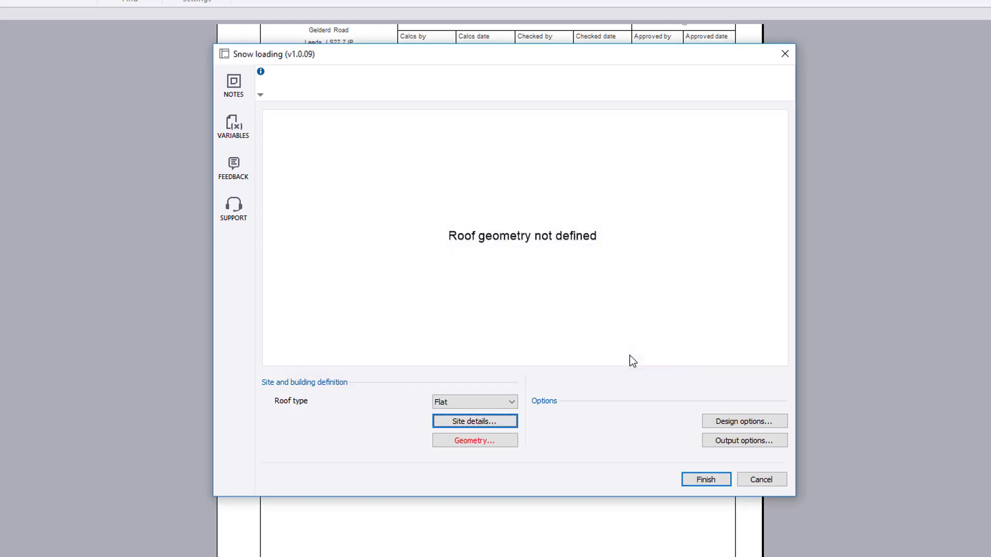
Add a roof obstruction with length, width and height values of 1.5 in the flat roof geometry
left_click(504, 440)
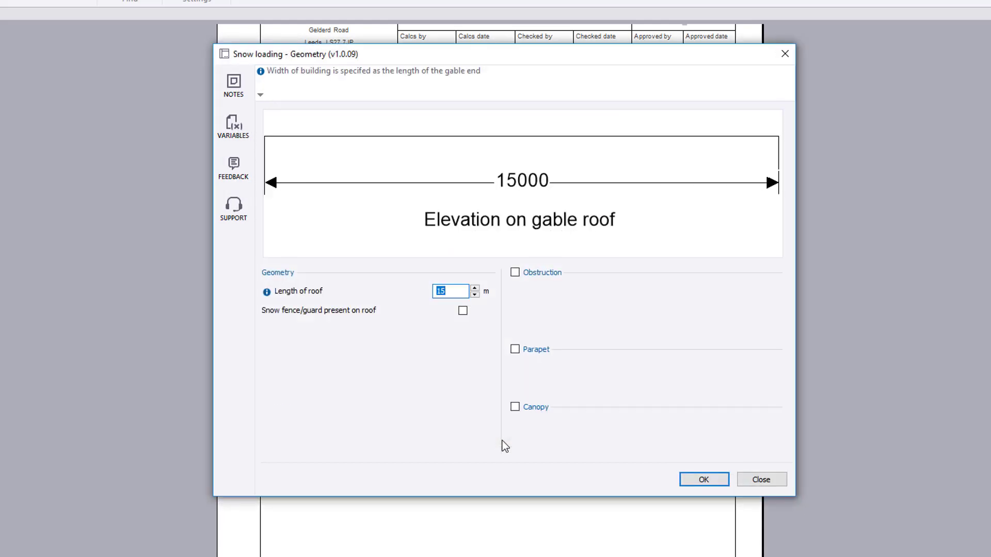
left_click(454, 291)
left_click(462, 311)
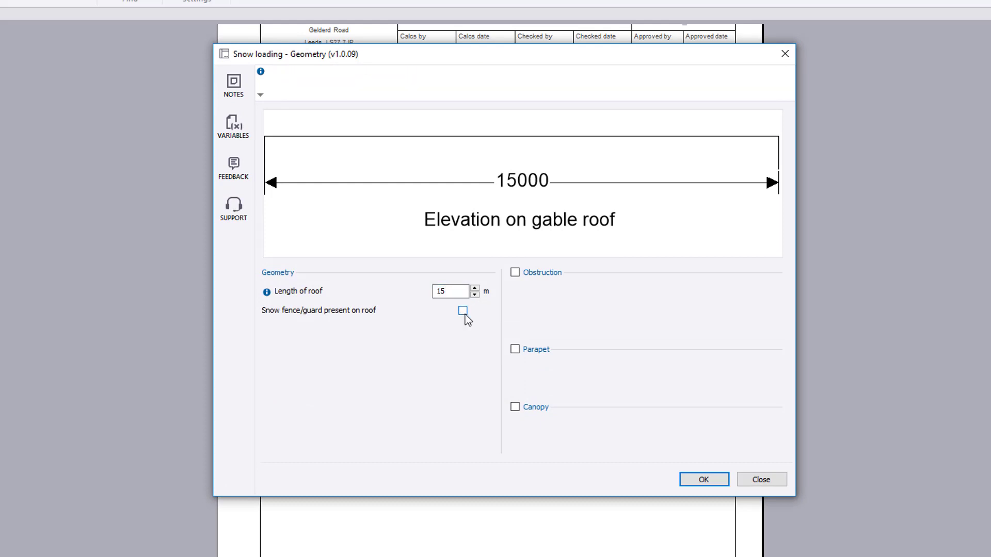
left_click(515, 273)
left_click(561, 289)
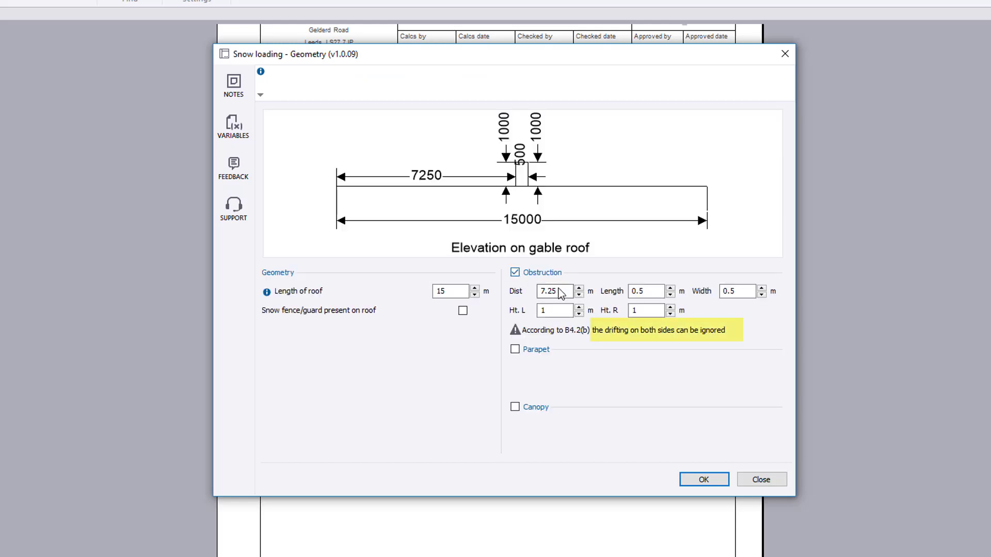
key("Tab")
key("Tab")
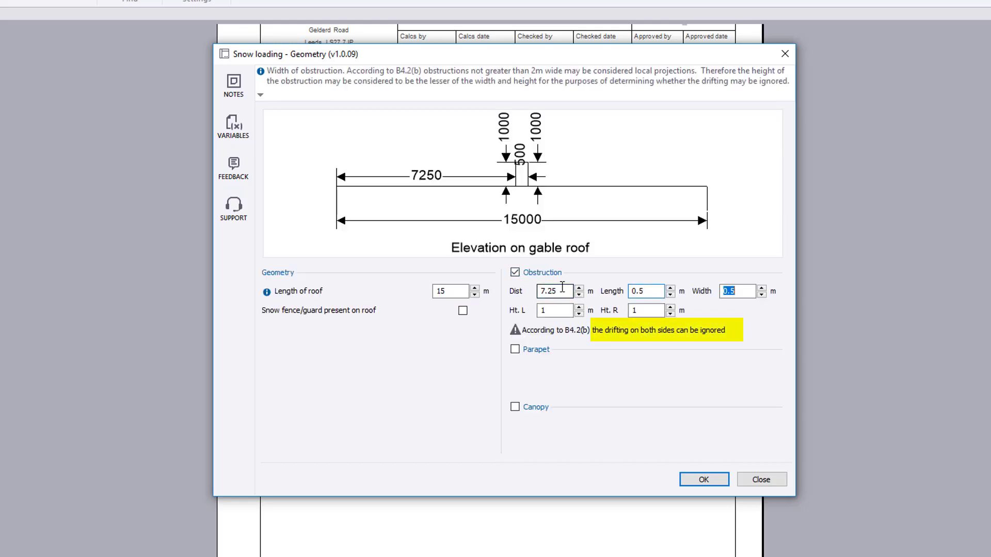
type("1.5")
key("Tab")
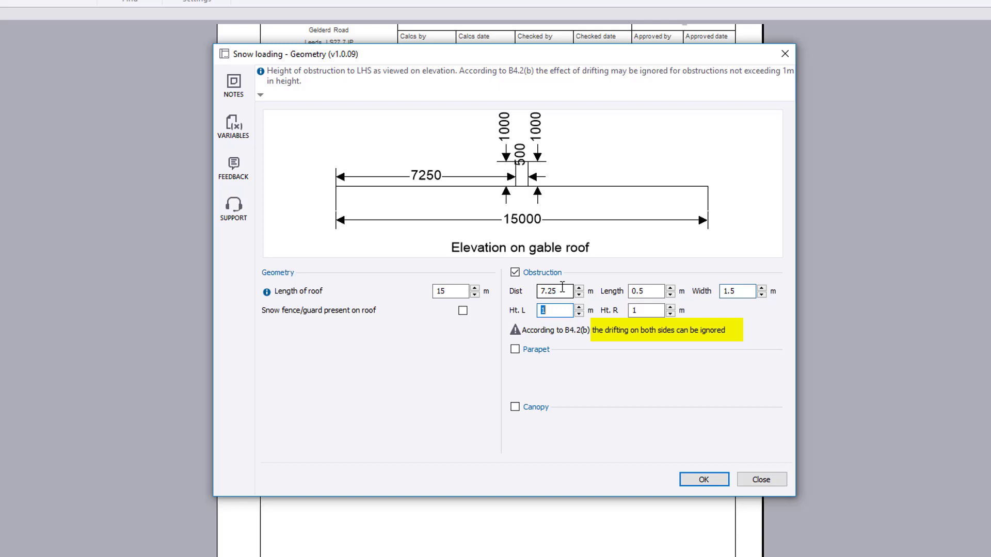
type("1.5")
key("Tab")
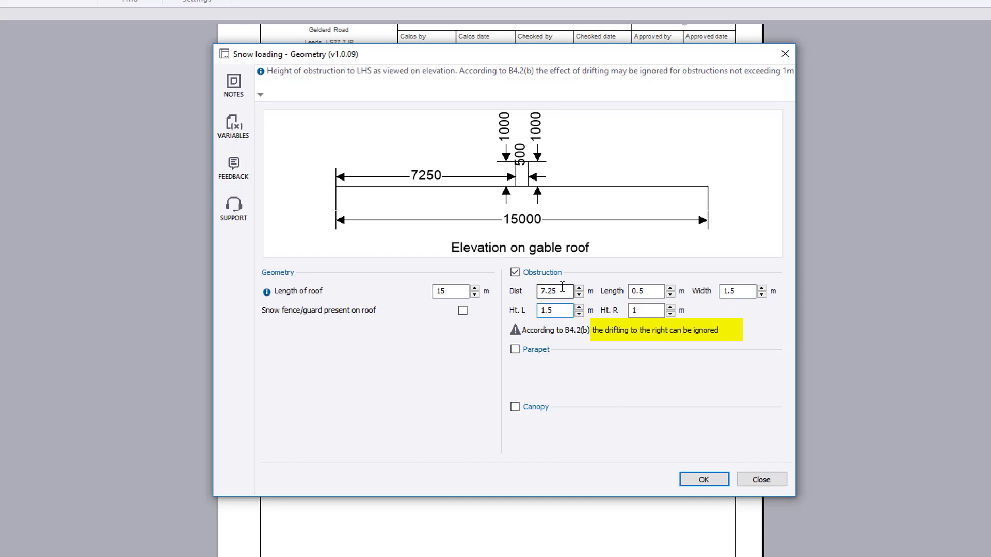
type("1.5")
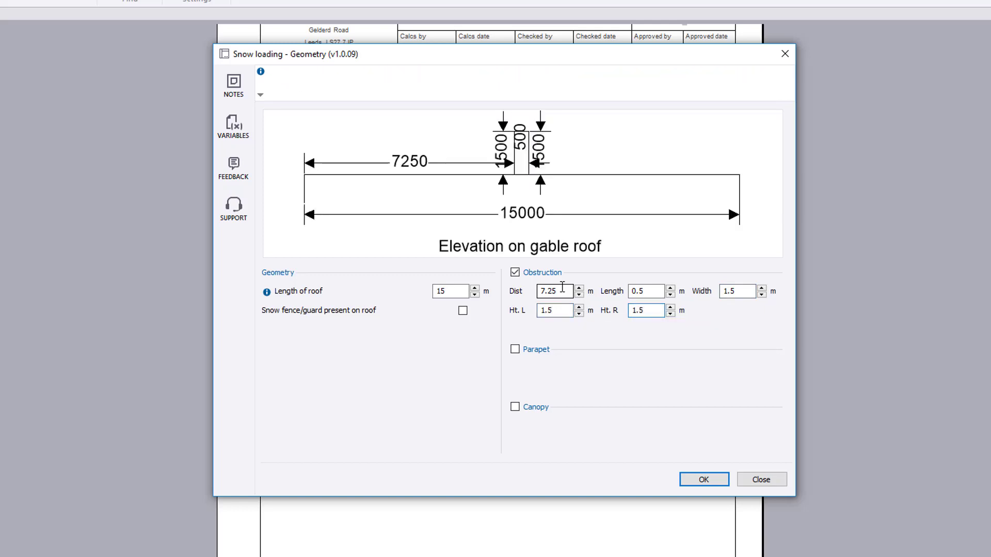
Add a right-hand parapet and an eaves canopy, then accept the geometry
left_click(515, 349)
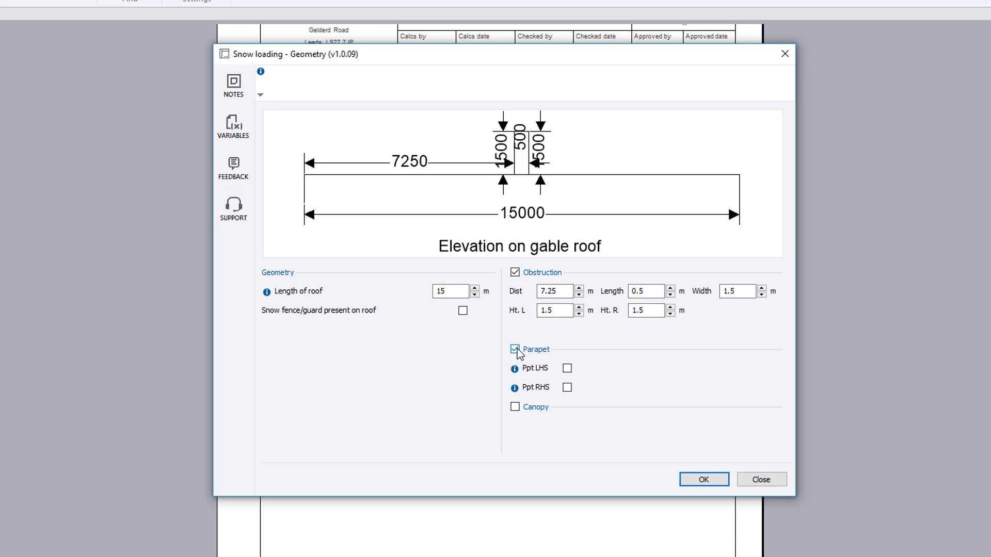
mouse_move(514, 395)
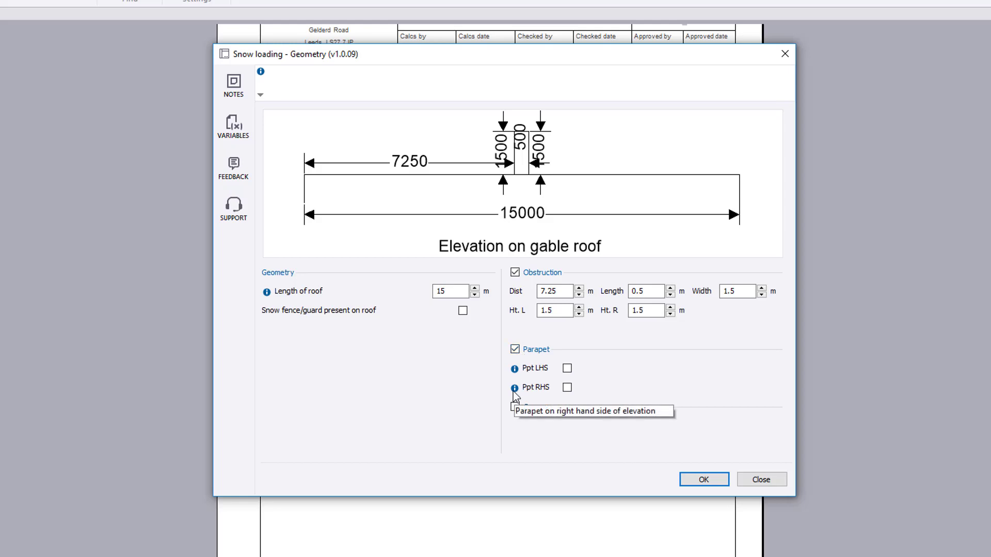
left_click(567, 388)
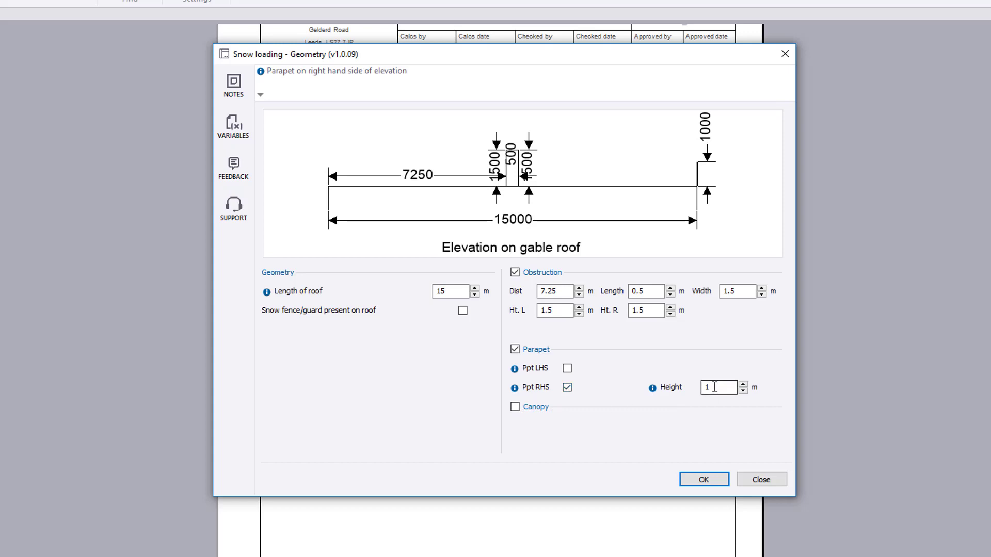
left_click(516, 407)
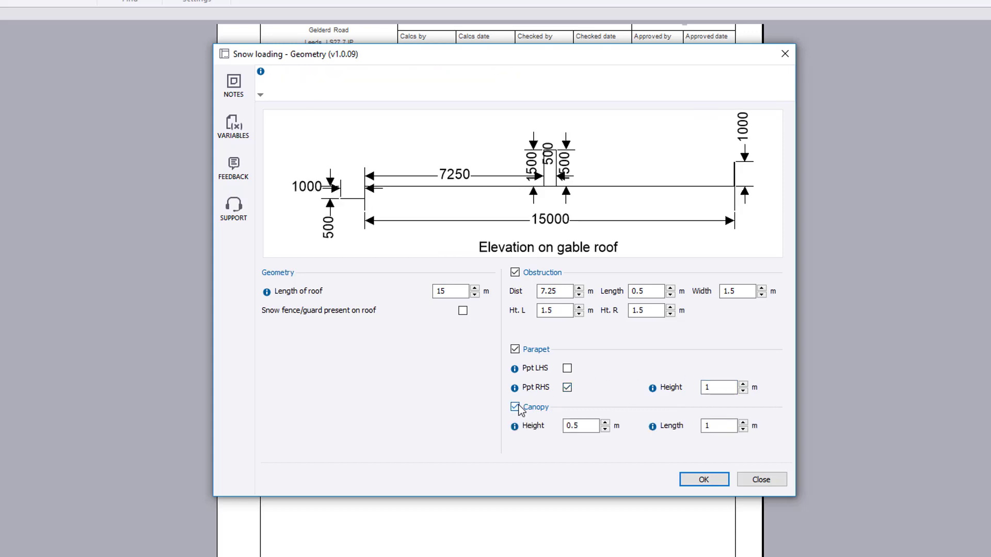
left_click(588, 428)
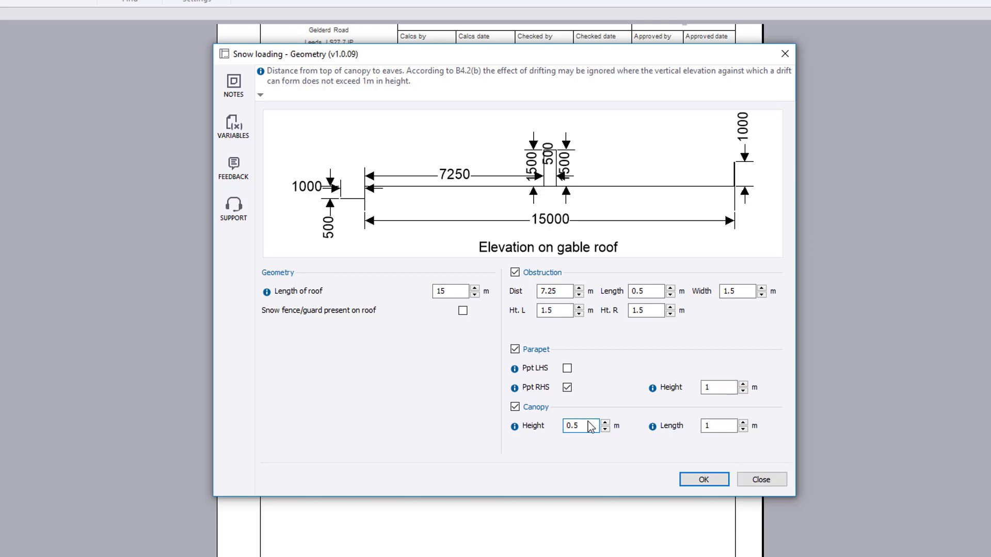
left_click(717, 479)
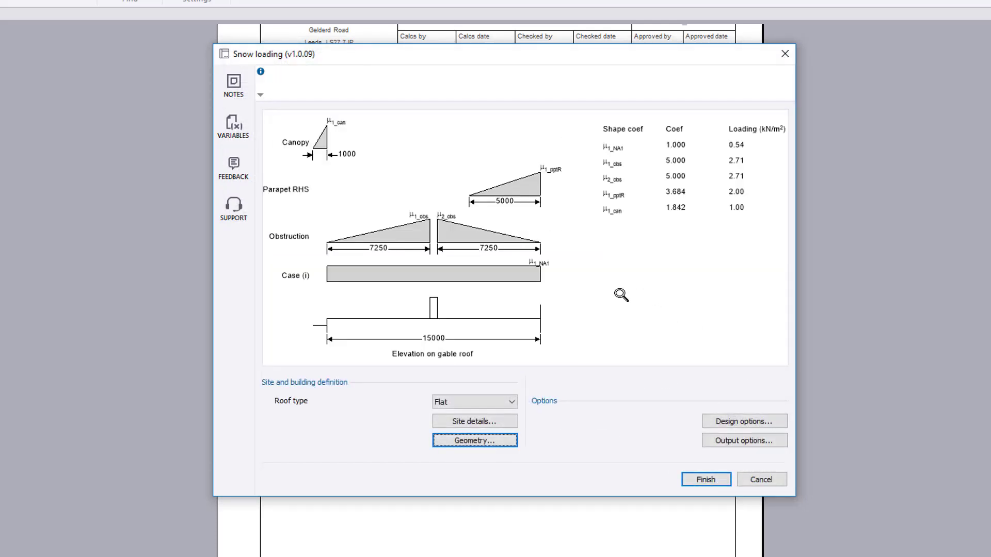
Change the roof type to Monopitch
left_click(513, 401)
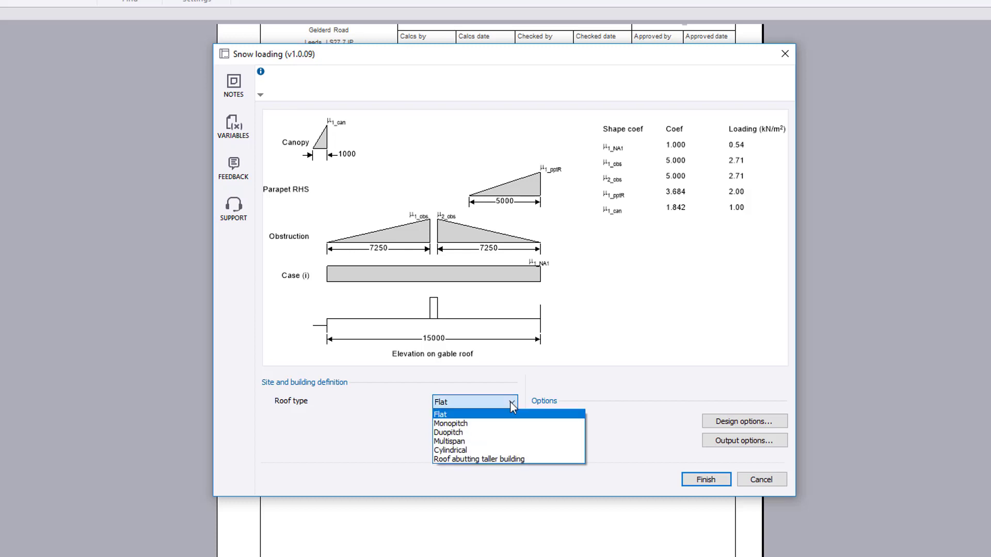
key("Down")
key("Down")
key("Up")
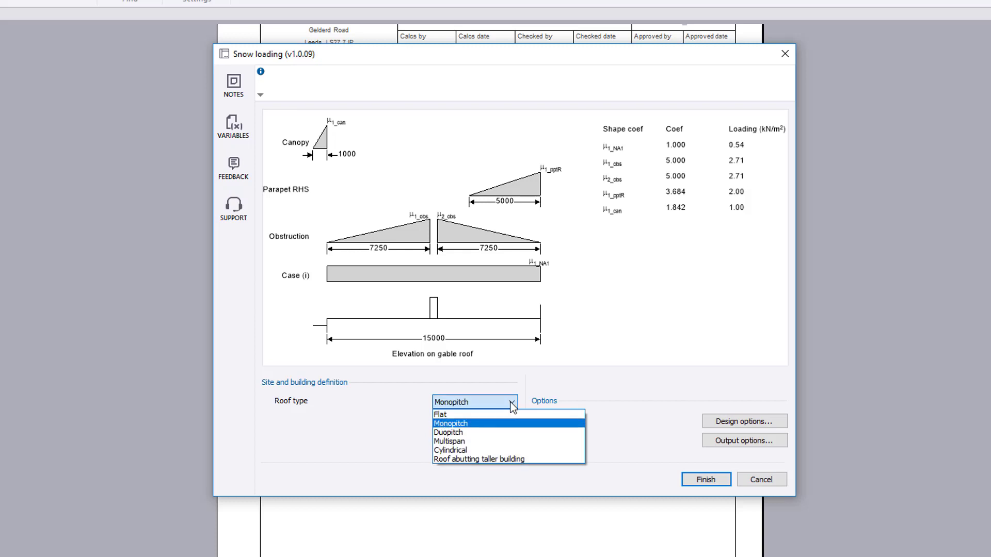
key("Return")
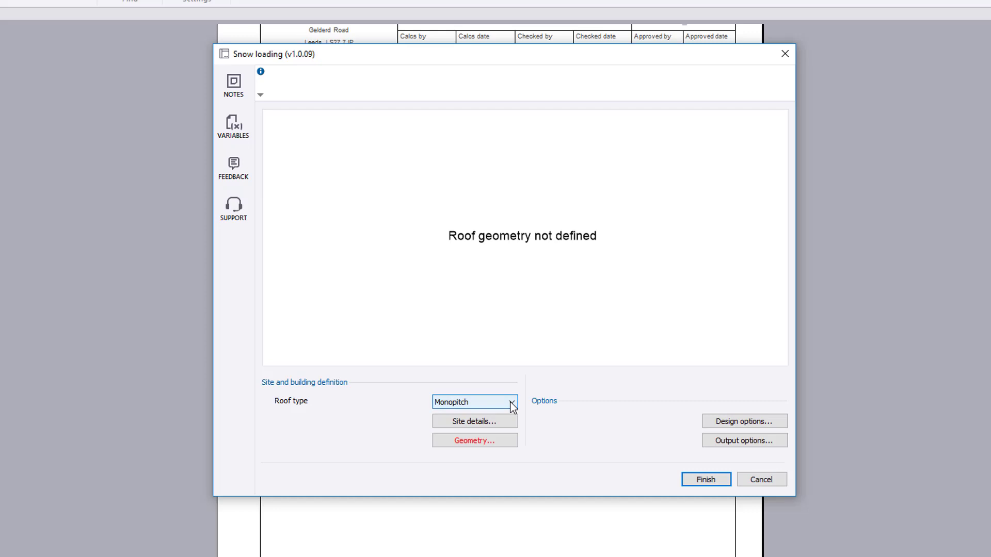
Move the parapet from the right-hand to the left-hand side in the monopitch geometry
left_click(507, 441)
left_click(462, 290)
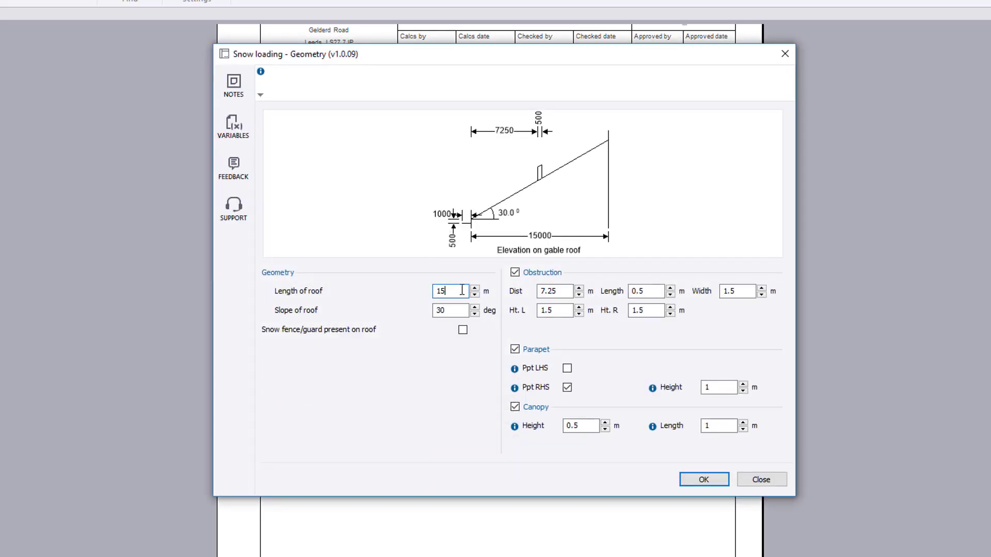
key("Tab")
left_click(462, 330)
left_click(567, 368)
left_click(567, 388)
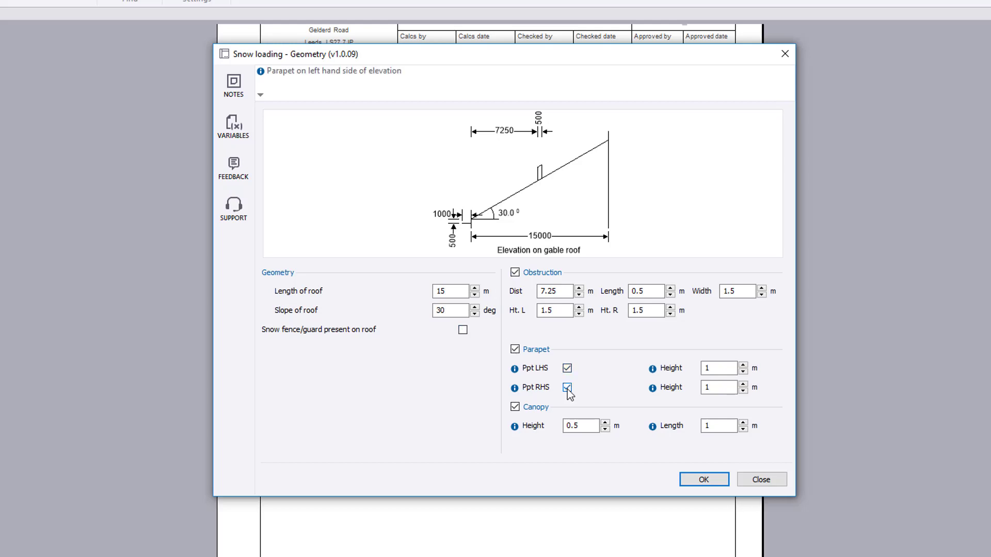
left_click(717, 479)
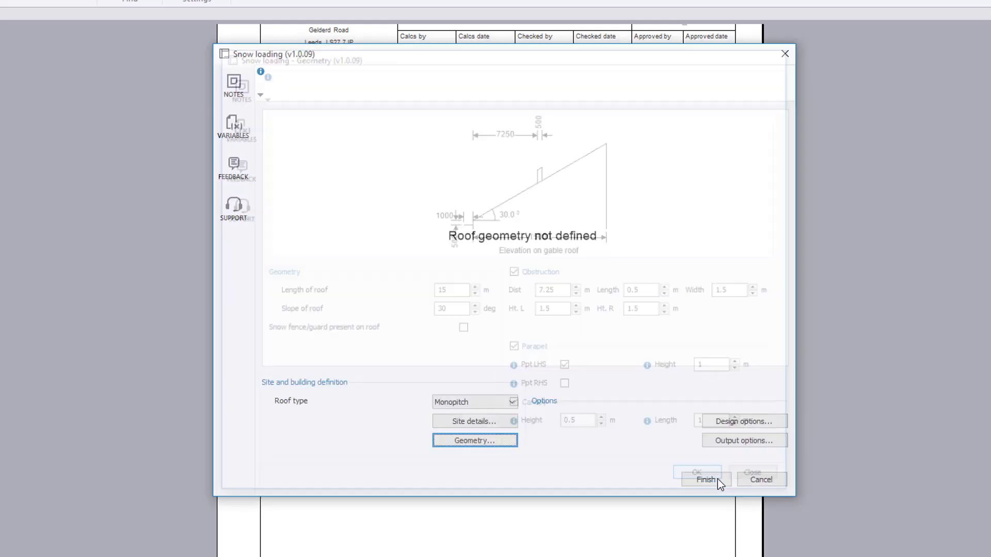
Switch to a Multispan roof and mark a snow fence/guard as present in its geometry
left_click(512, 407)
key("Down")
key("Down")
key("Return")
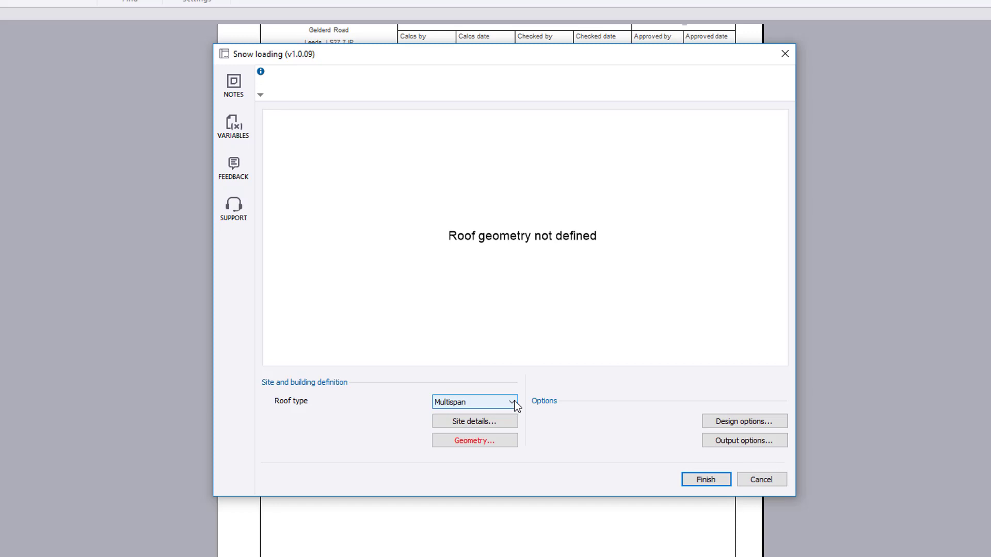
left_click(513, 442)
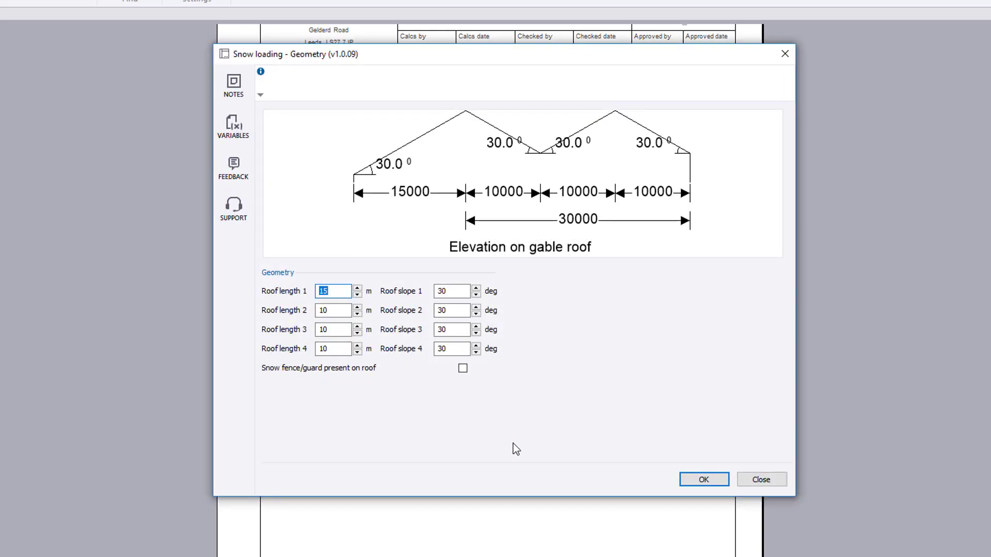
left_click(343, 291)
left_click(457, 289)
left_click(463, 368)
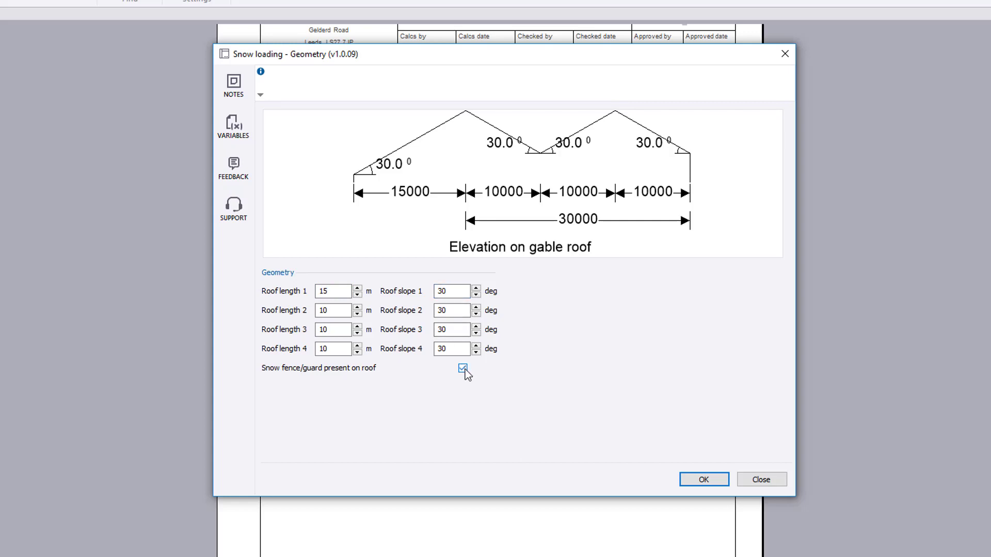
left_click(709, 472)
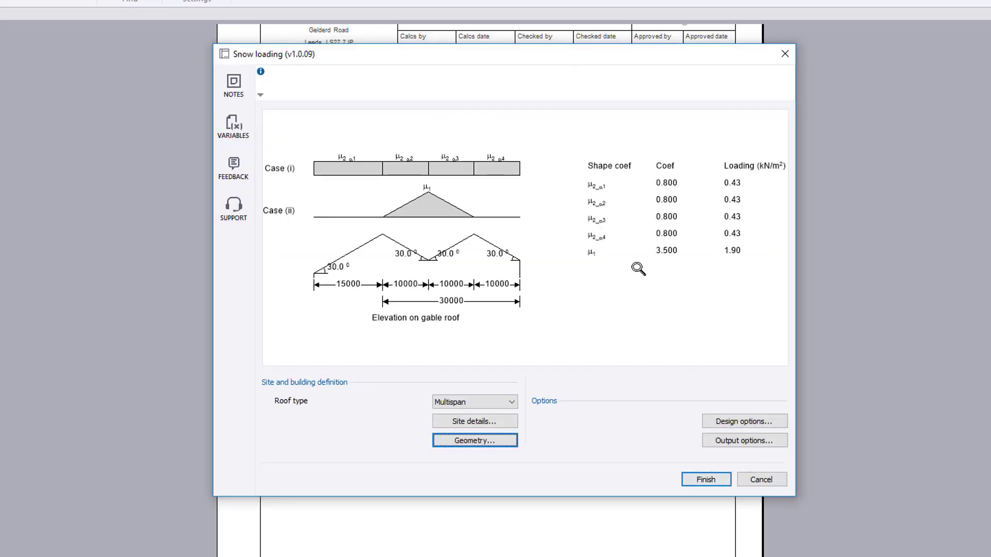
Set a Cylindrical roof with radius-based dimensions of 12 m and untick the snow fence
left_click(512, 402)
key("Down")
left_click(510, 403)
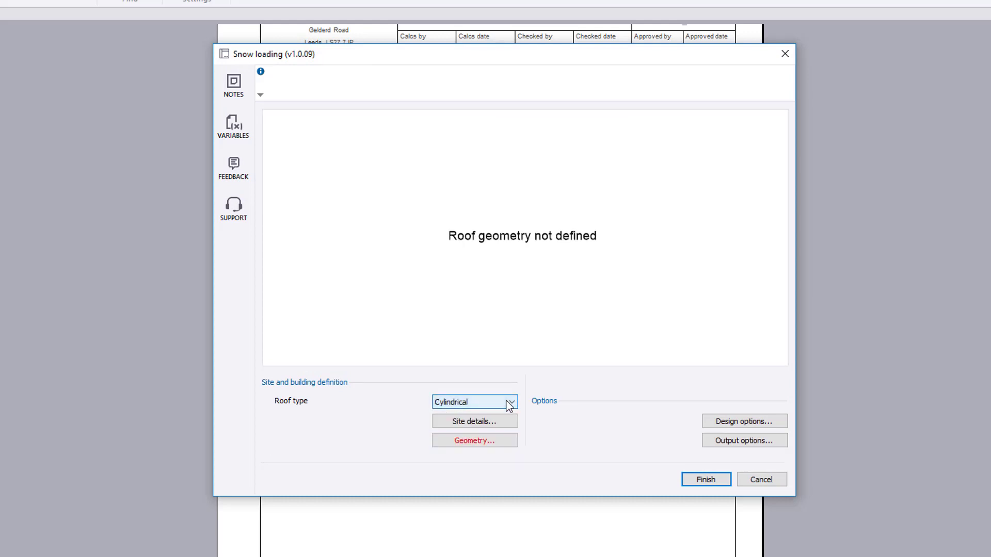
left_click(509, 440)
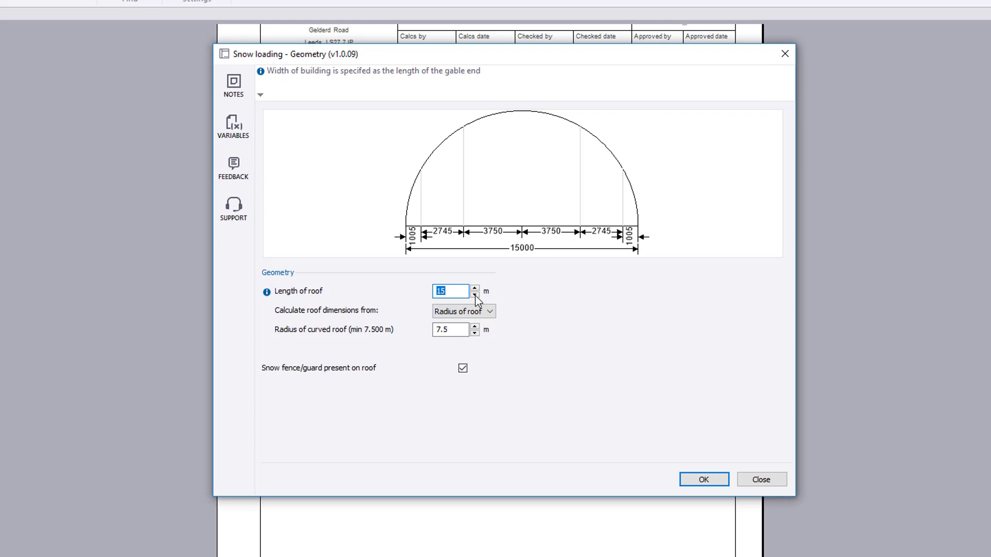
left_click(490, 312)
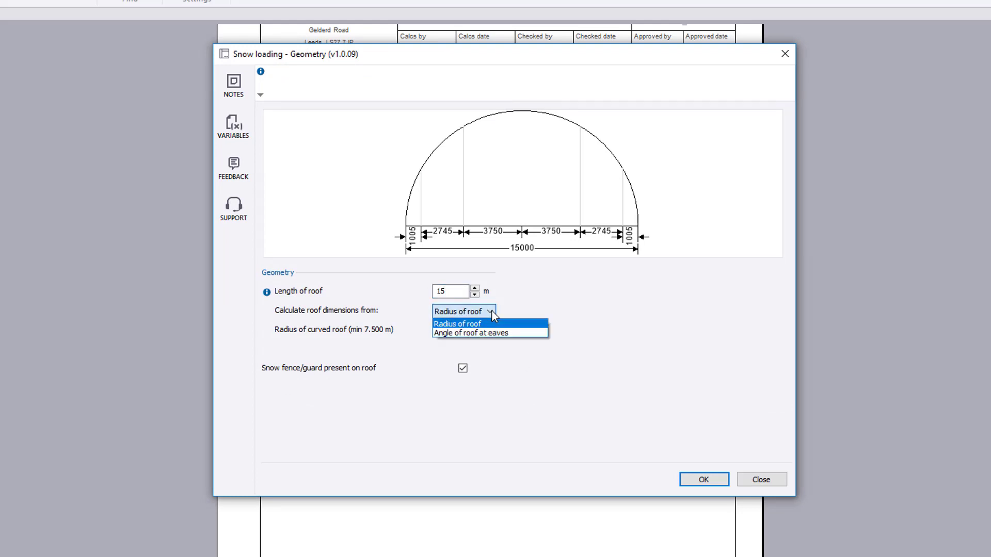
left_click(491, 312)
double_click(447, 329)
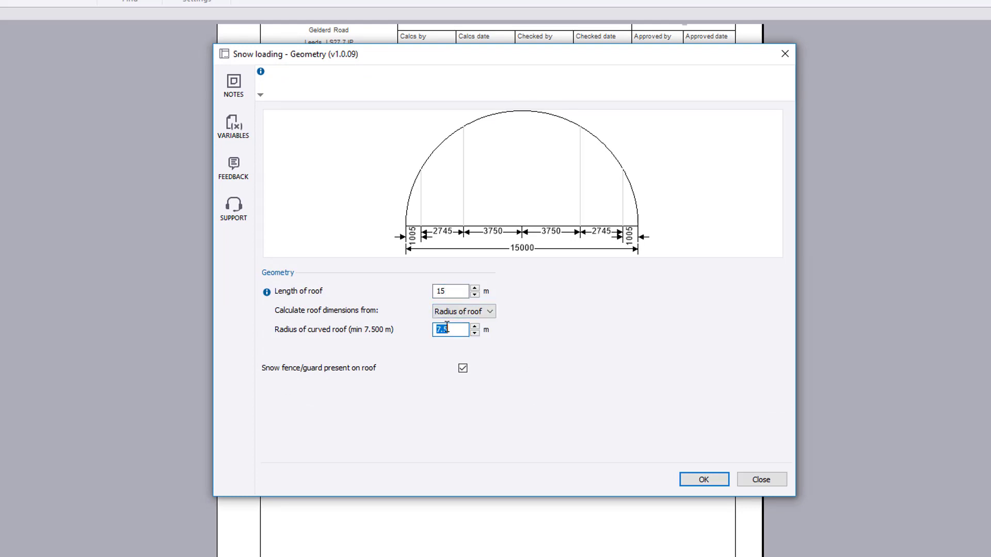
type("12")
left_click(463, 368)
left_click(707, 479)
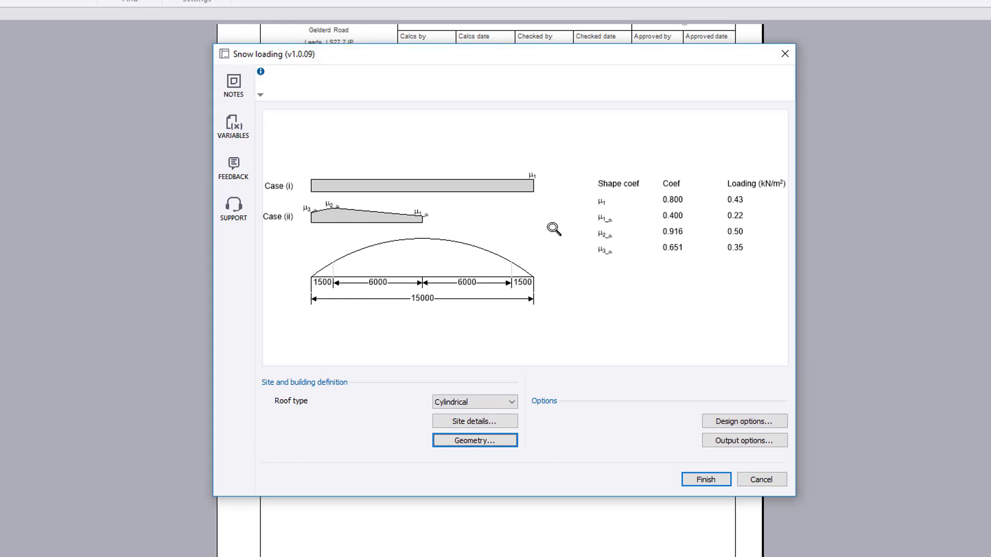
Set Roof abutting taller building with a 3 m eaves height difference and an Isometric sketch view
left_click(513, 402)
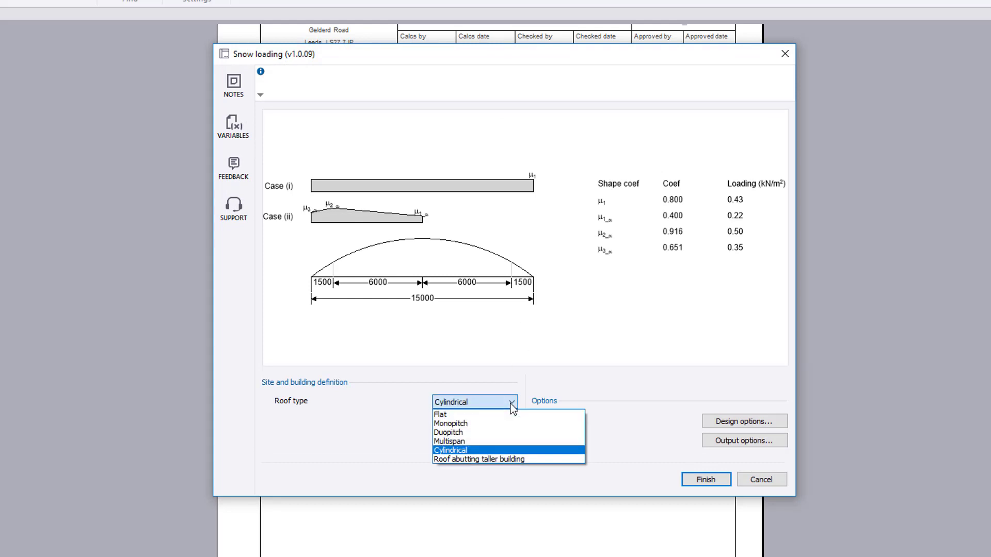
key("Down")
key("Return")
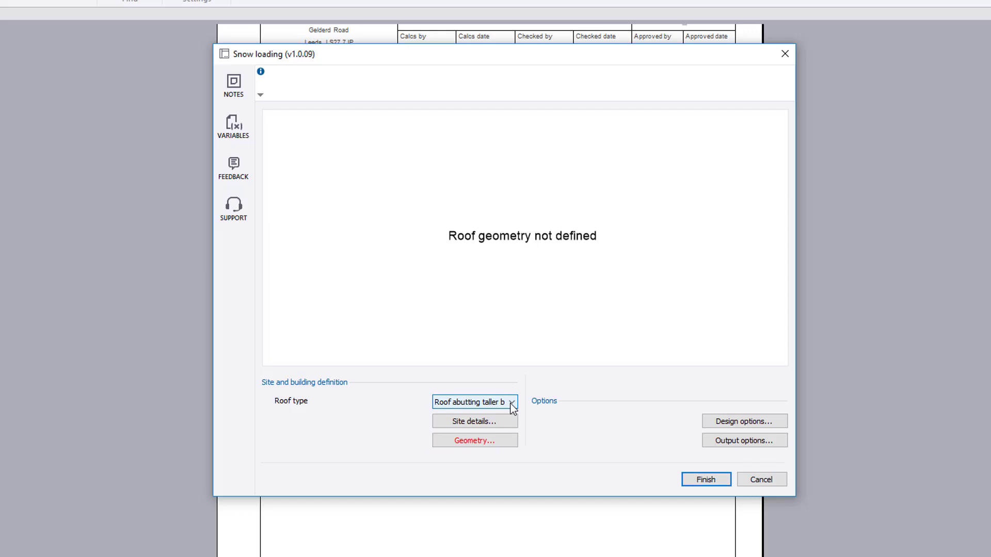
left_click(504, 437)
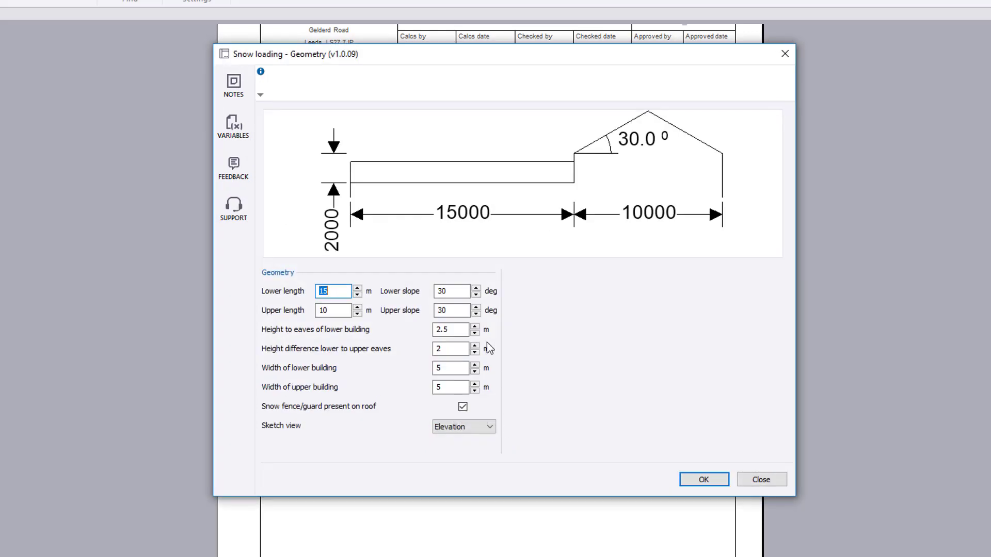
left_click(336, 290)
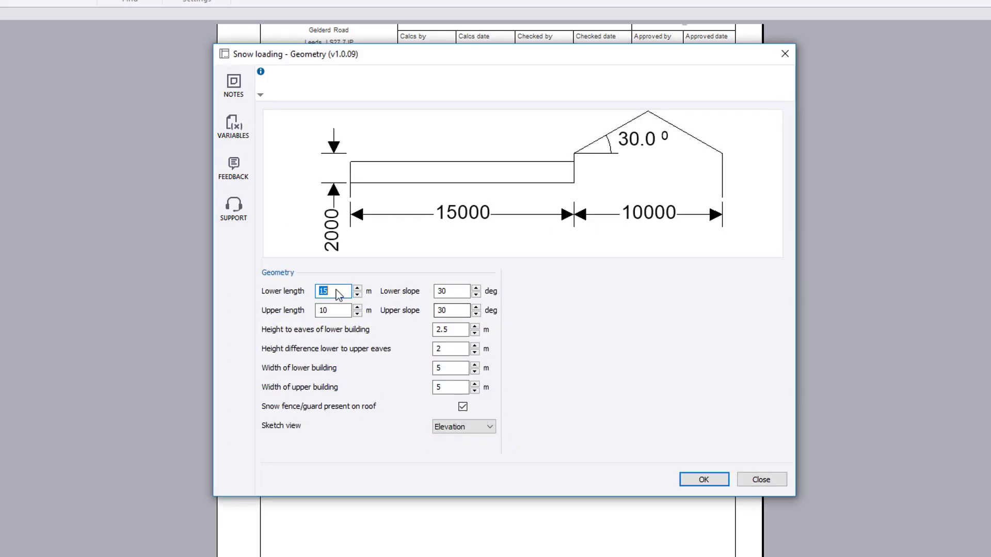
double_click(456, 348)
type("3")
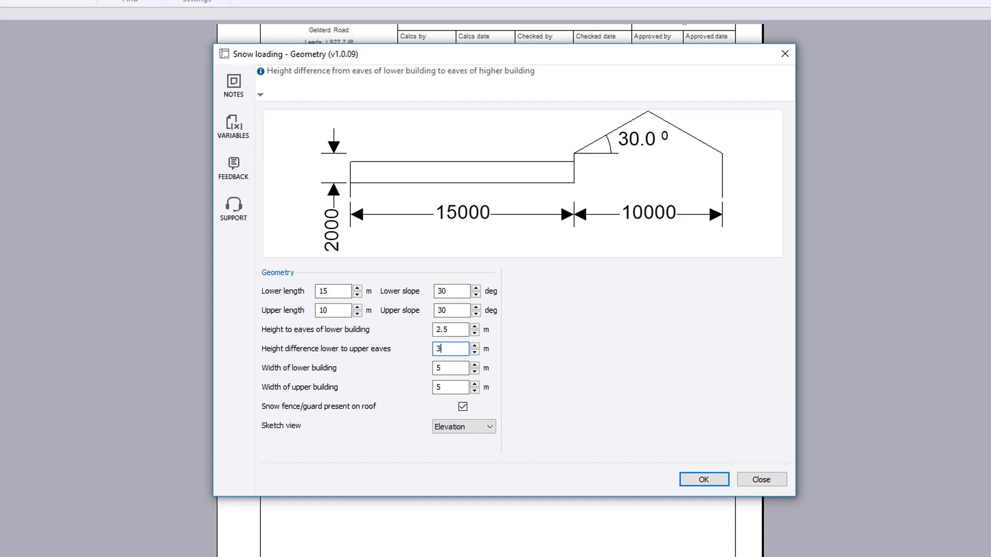
key("Tab")
left_click(488, 426)
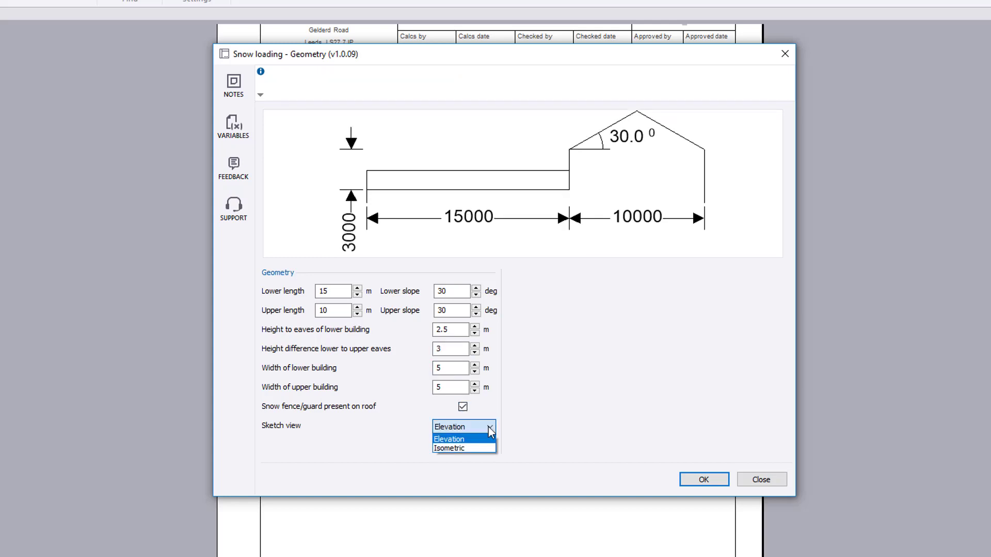
key("Down")
key("Return")
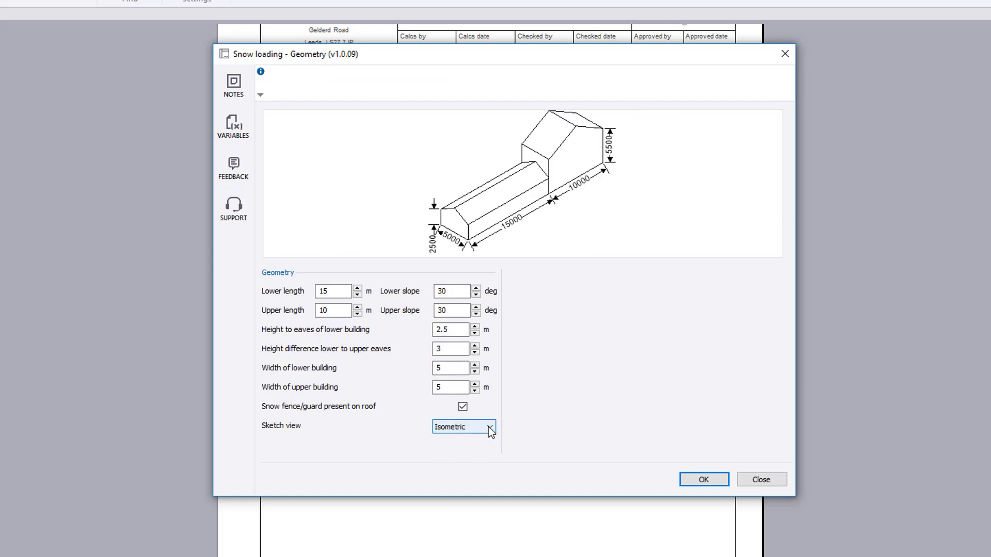
left_click(713, 480)
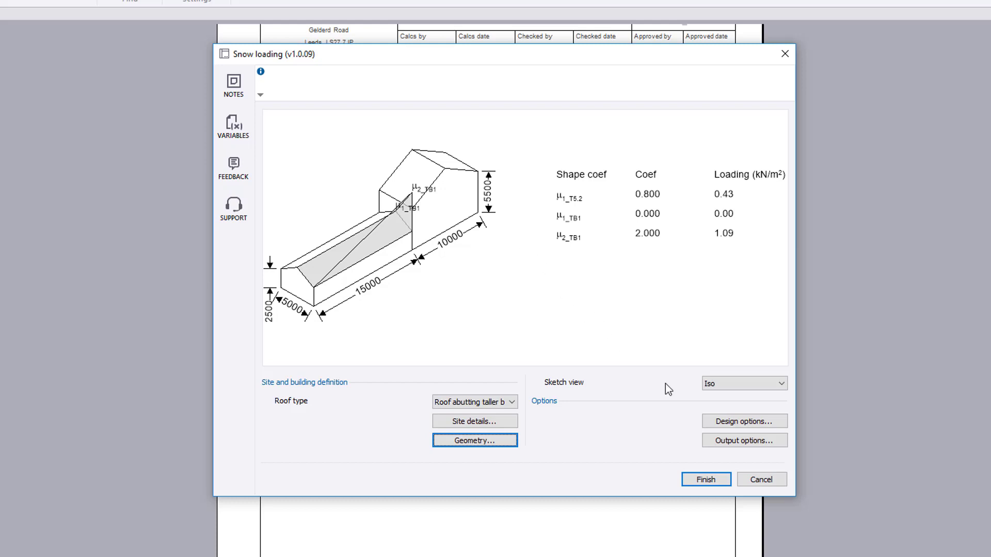
Keep Full output detail in the Output options
left_click(765, 443)
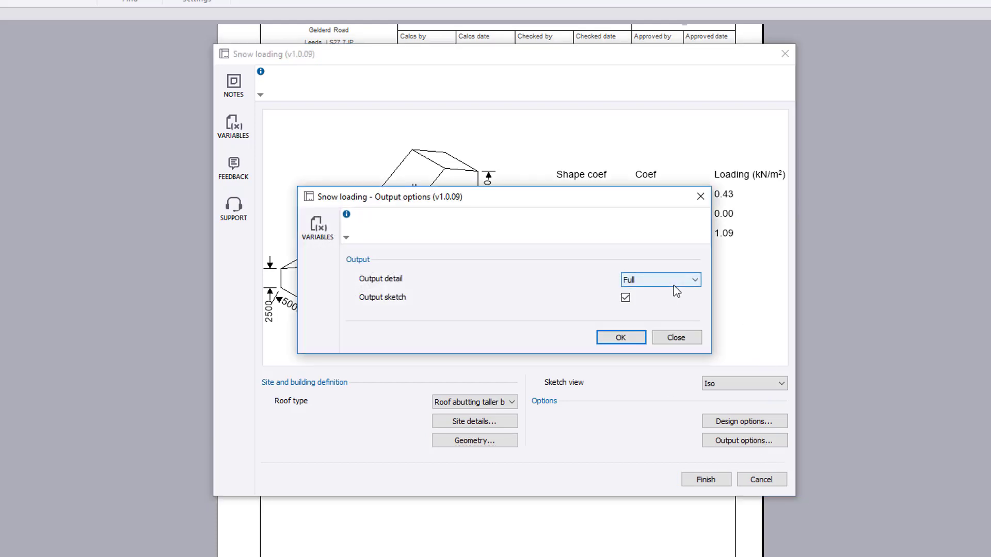
left_click(671, 280)
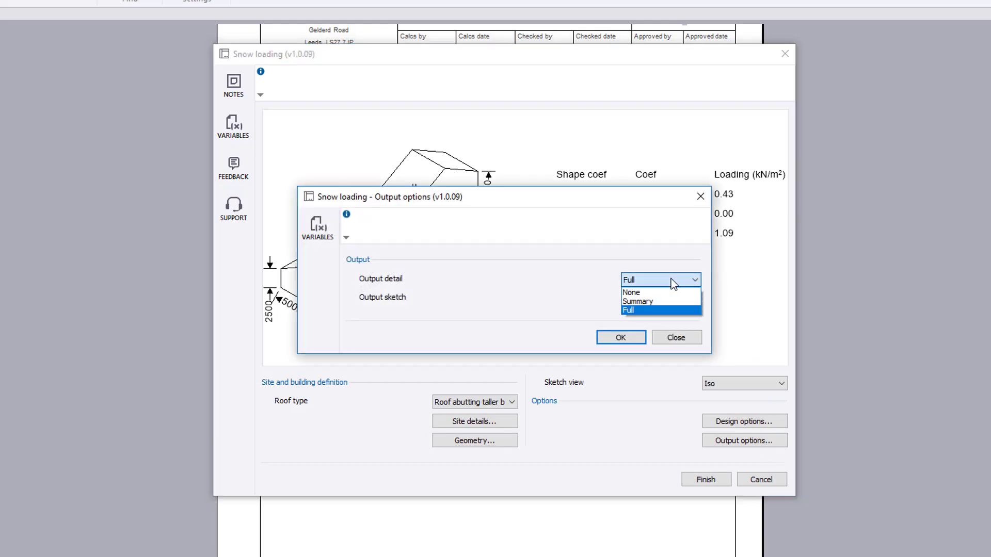
left_click(670, 309)
left_click(638, 338)
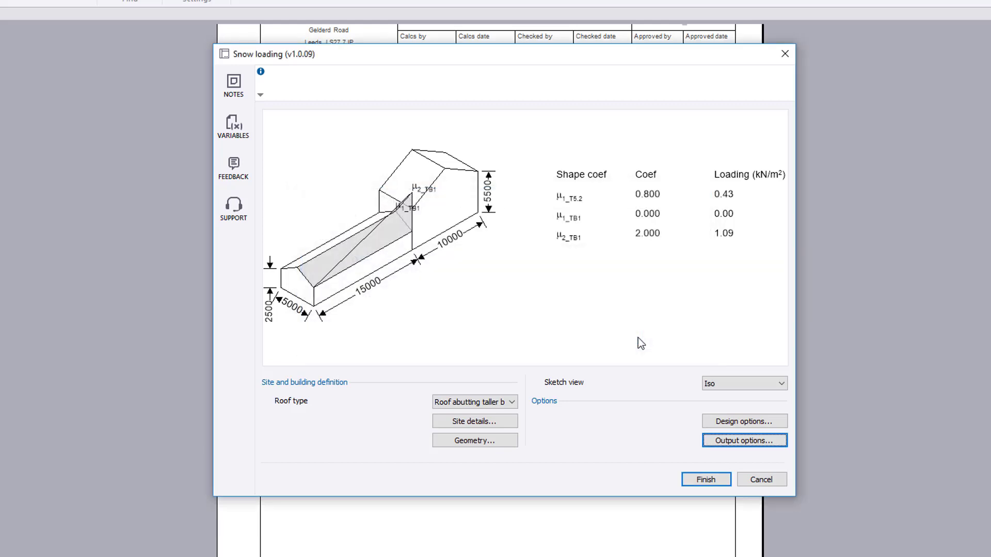
Finish the Snow loading dialog to output the abutting-roof calculation to the calc document
left_click(717, 481)
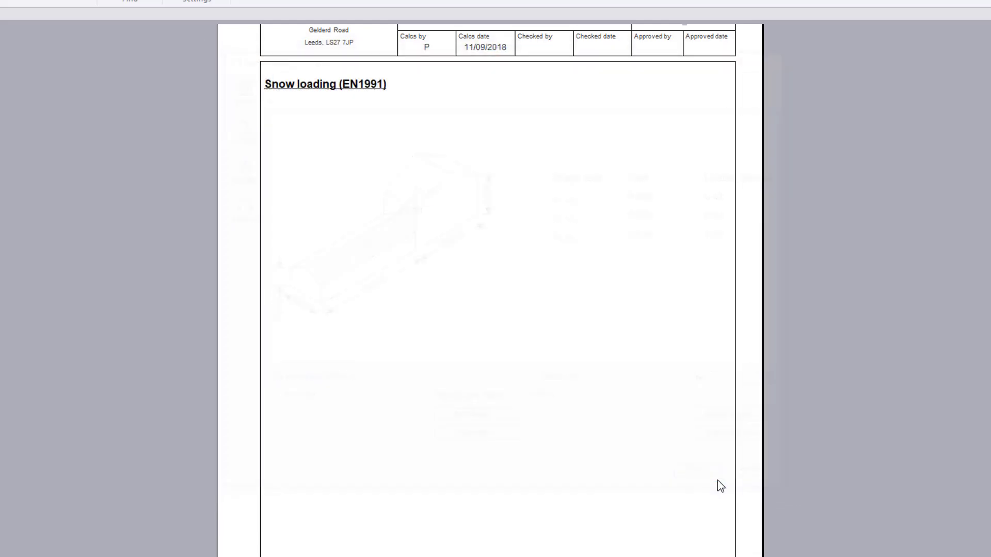